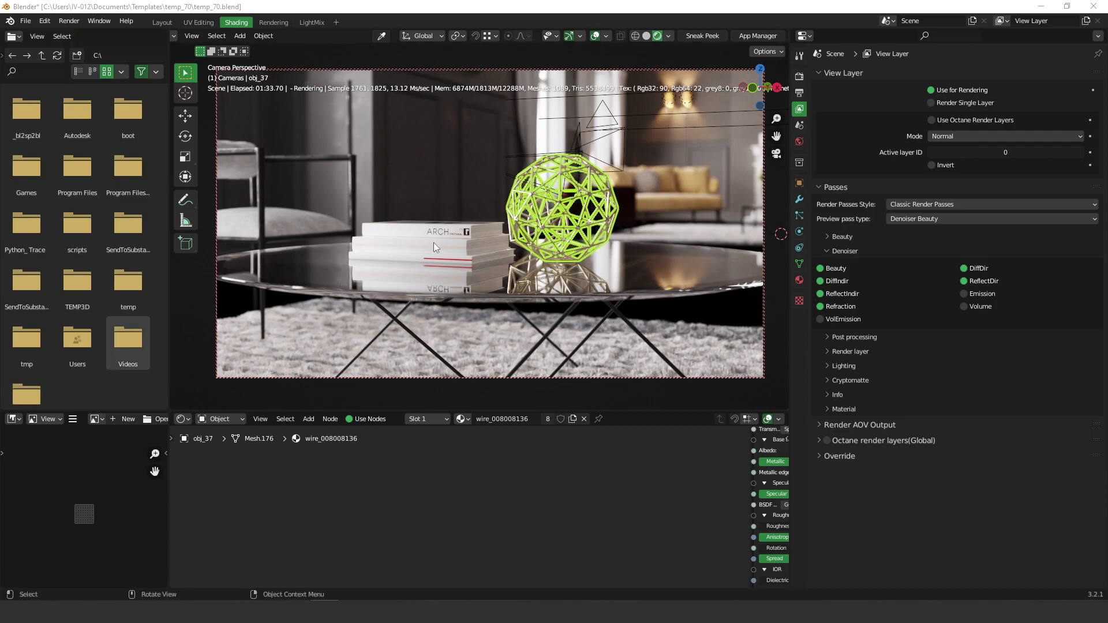
Select the book stack, wire sphere, glass table and background plane to inspect their materials.
left_click(469, 236)
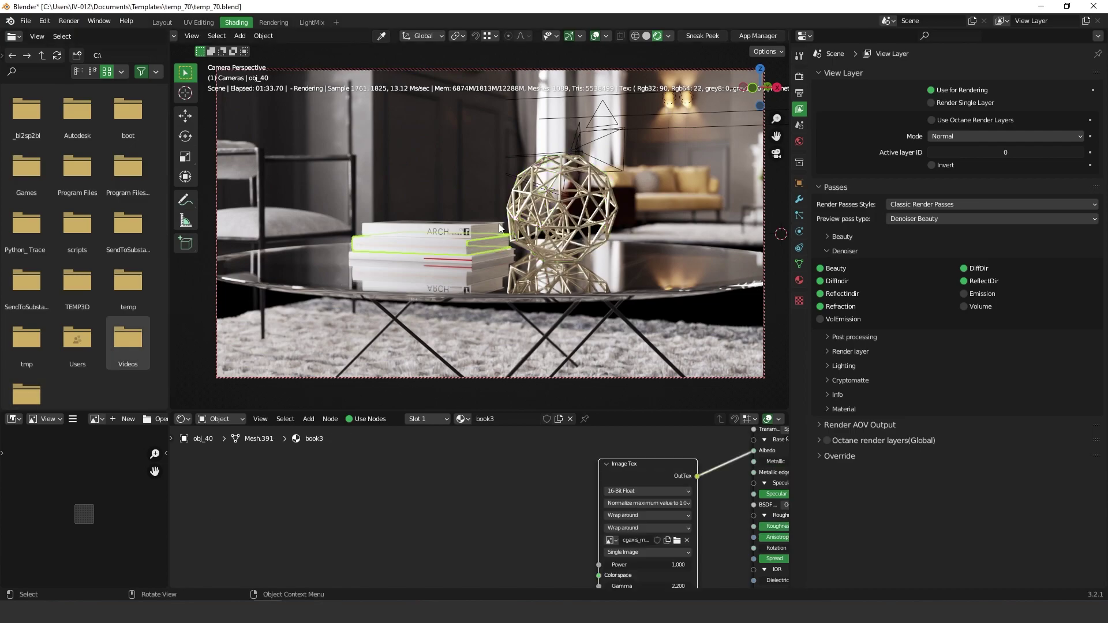
left_click(560, 208)
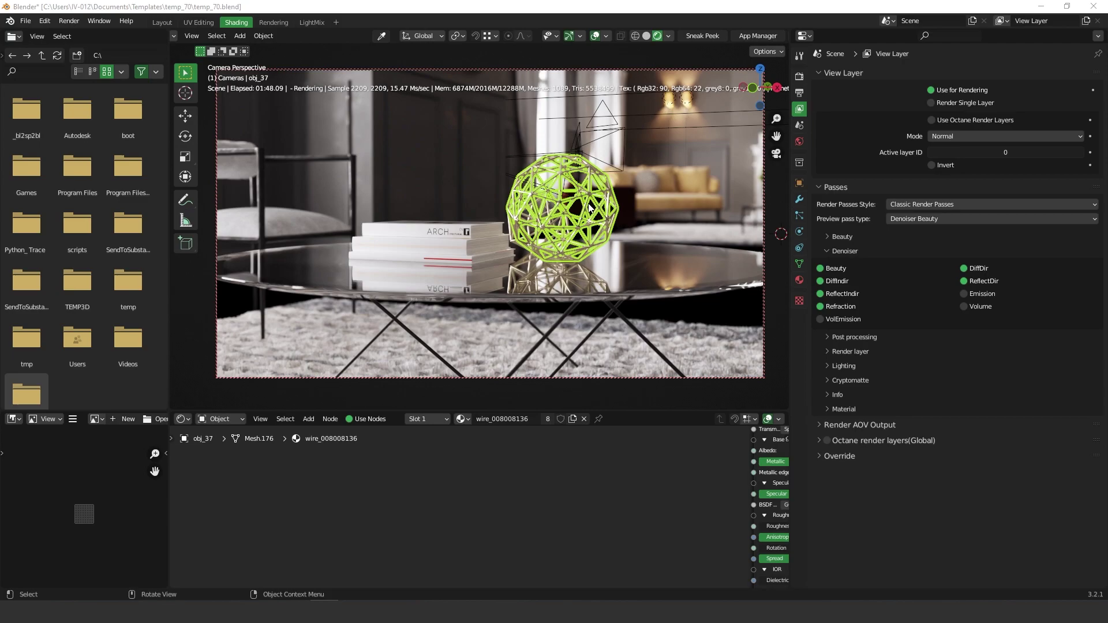
left_click(660, 274)
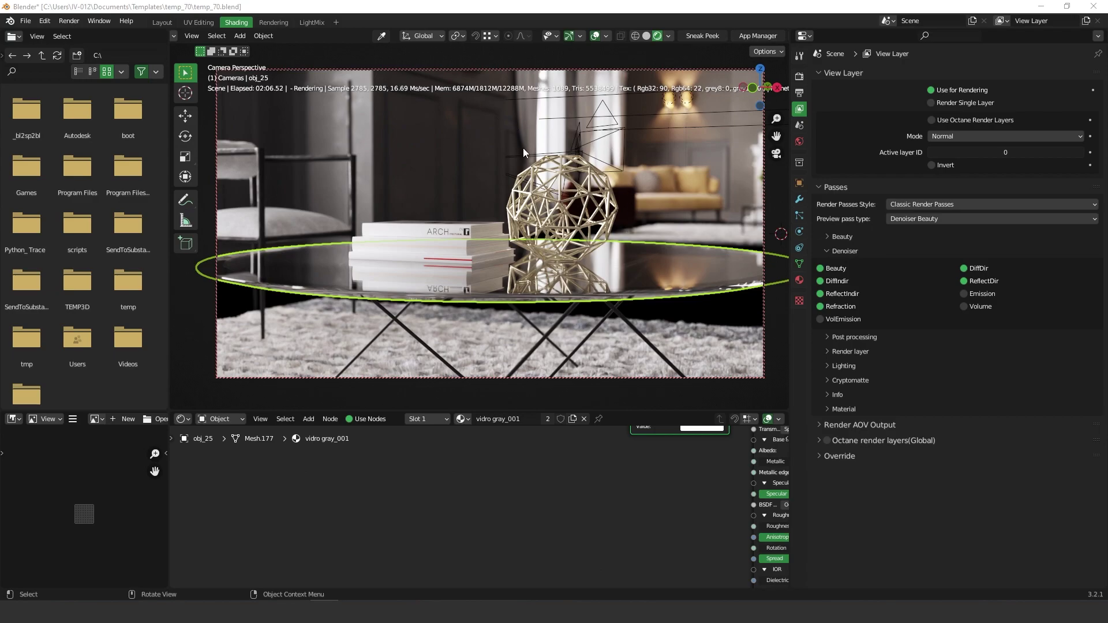
left_click(498, 130)
Draw a render border around the wire sphere with Ctrl+B.
key("ctrl+b")
mouse_move(484, 124)
left_mouse_down()
mouse_move(608, 239)
mouse_move(637, 291)
left_mouse_up()
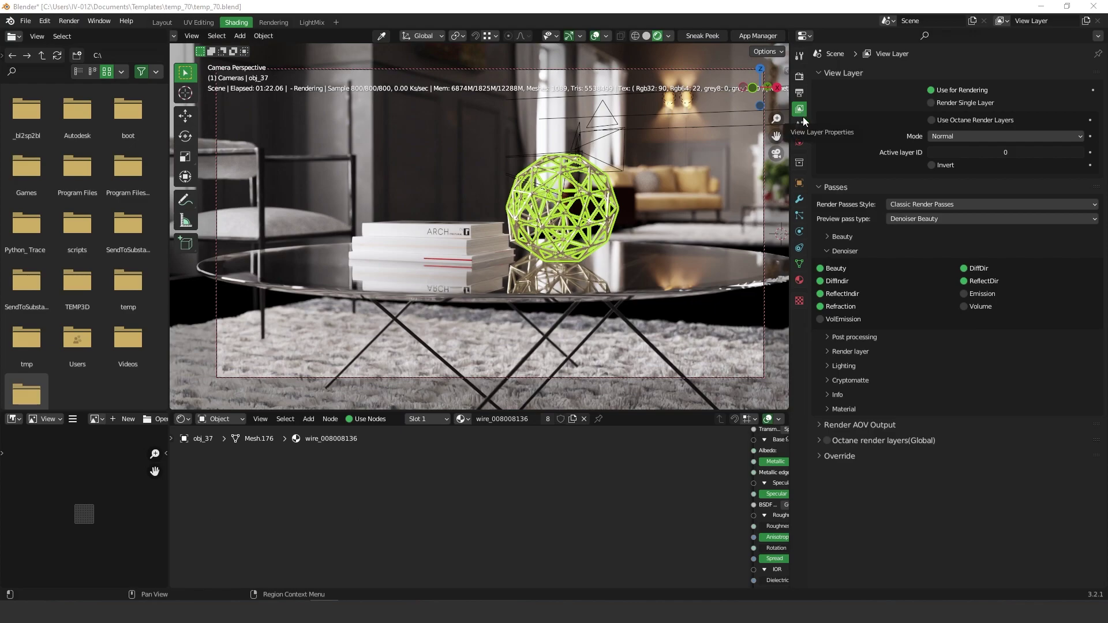
Expand Octane render layers (Global) in View Layer properties and enable them.
left_click(819, 441)
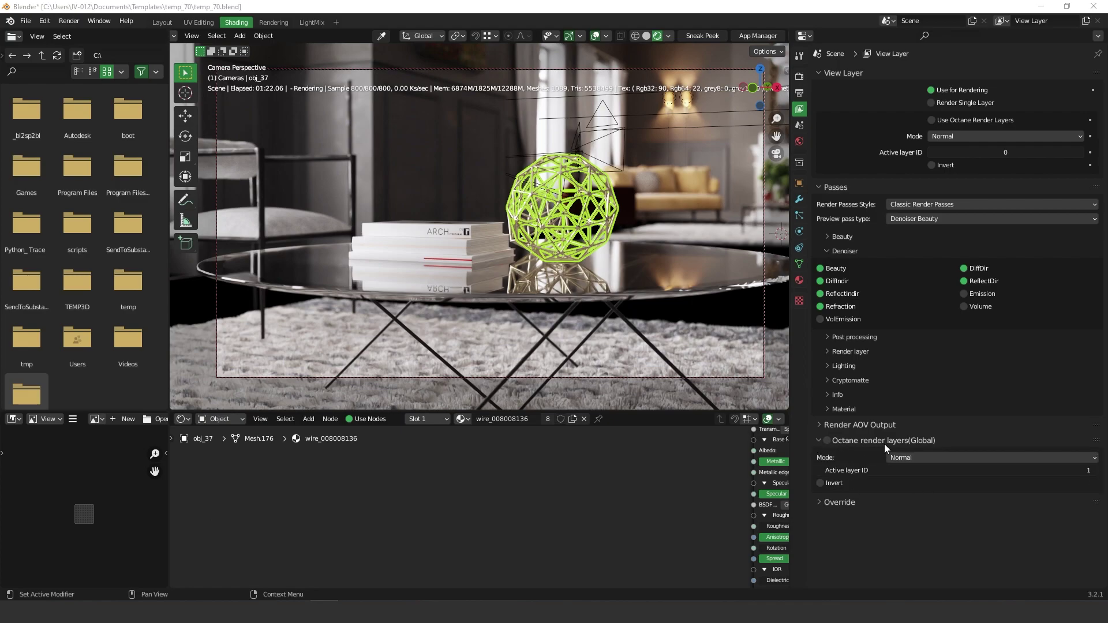
left_click(827, 441)
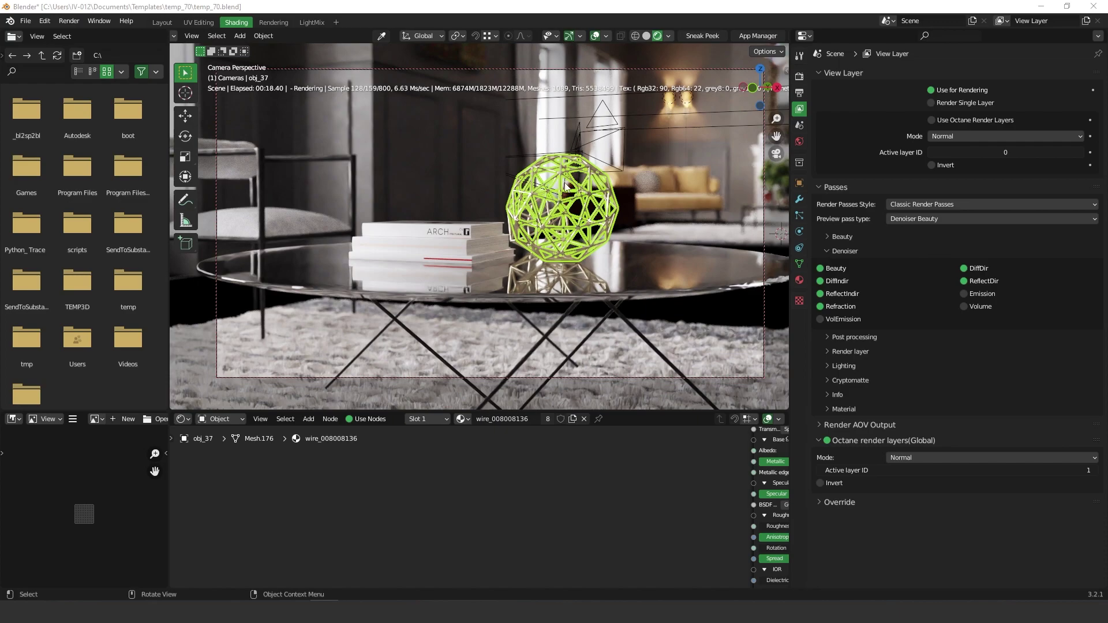
Set the wire sphere's Octane render layer ID to 2.
left_click(800, 184)
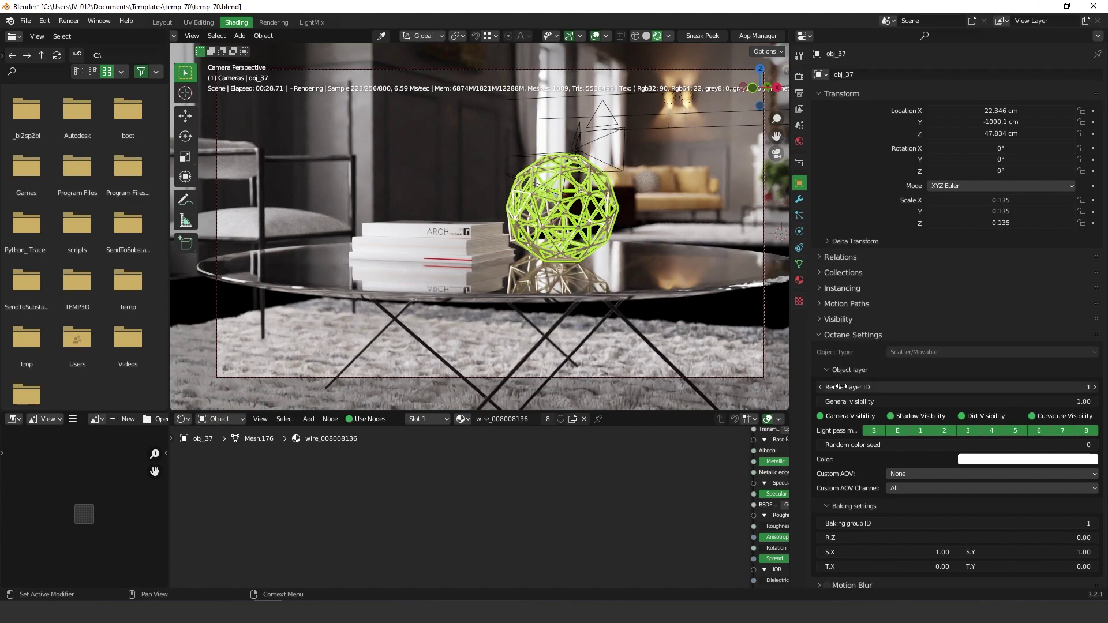
left_click(904, 389)
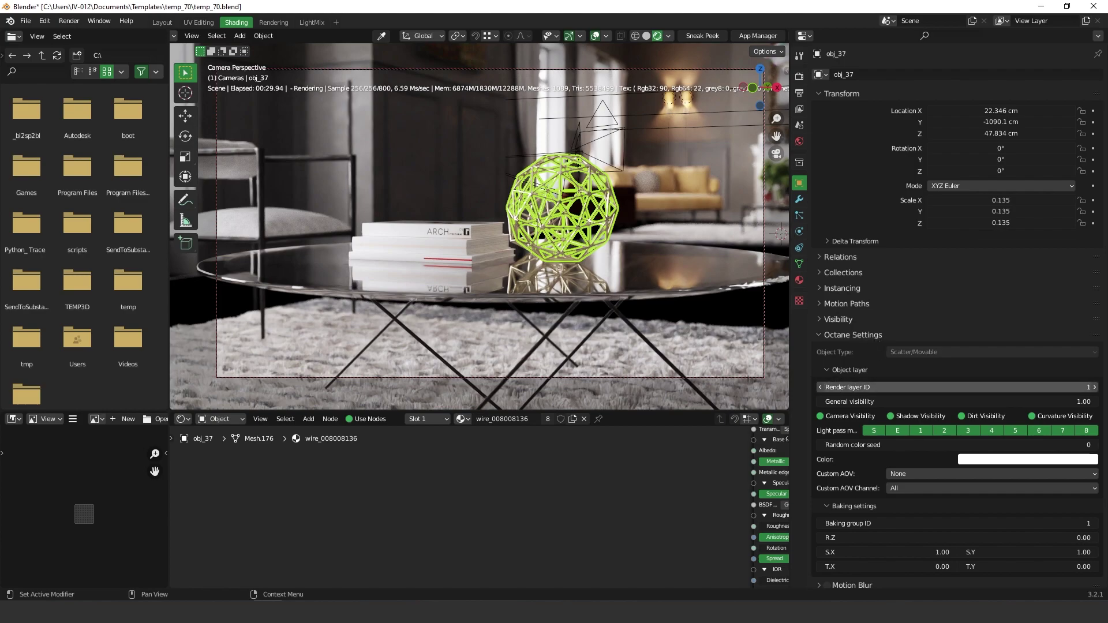
type("2")
key("Return")
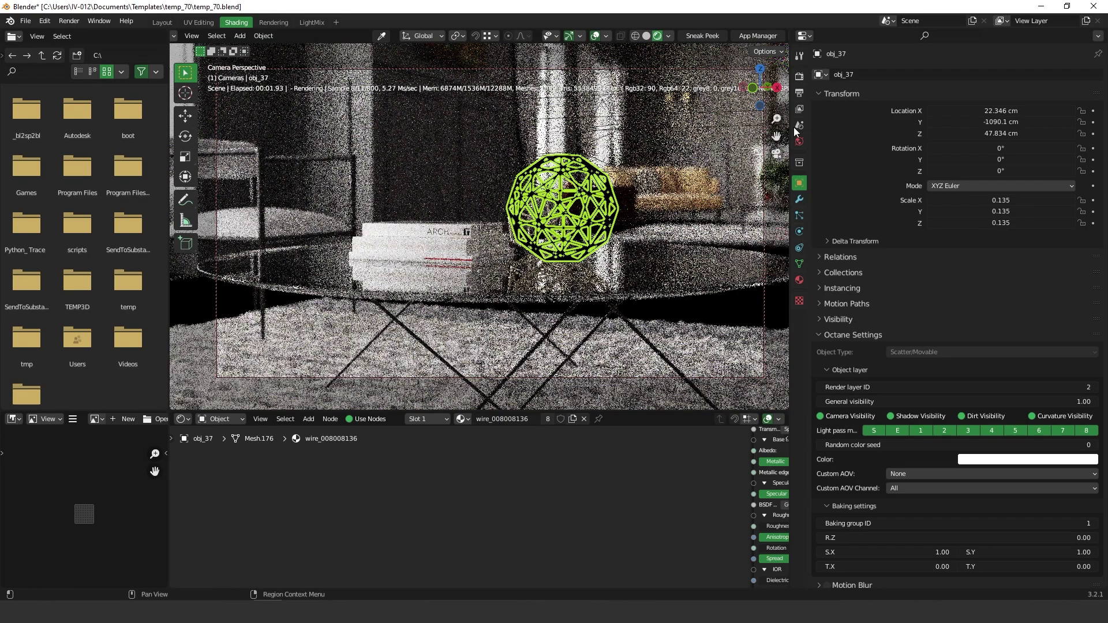
Set the View Layer's active render layer ID to 2 to isolate the sphere.
left_click(800, 93)
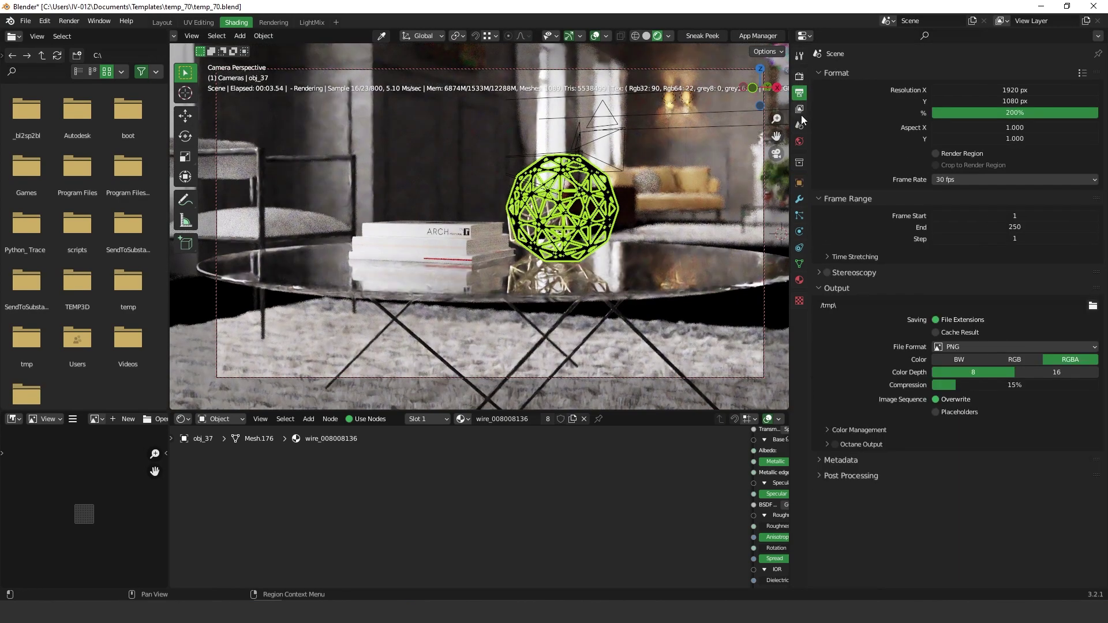
left_click(800, 109)
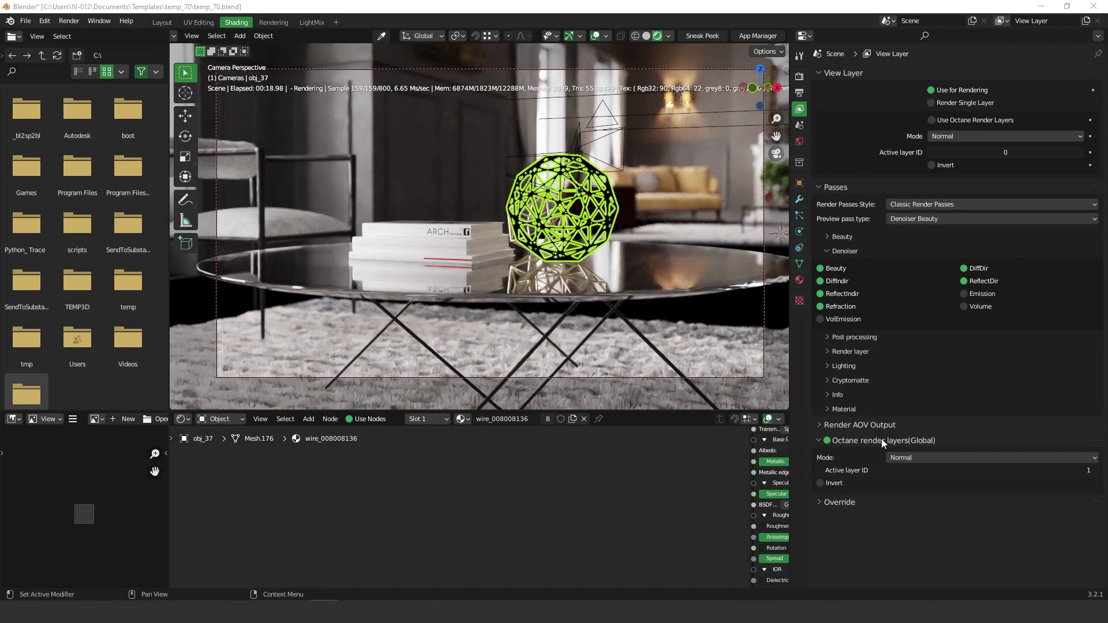
left_click(893, 471)
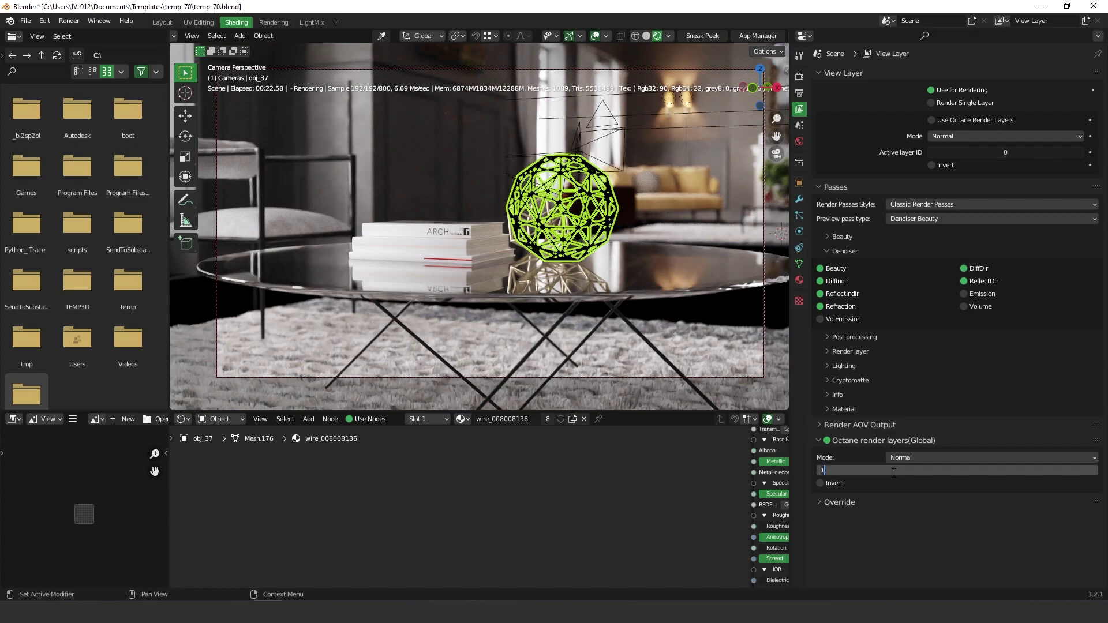
key("Return")
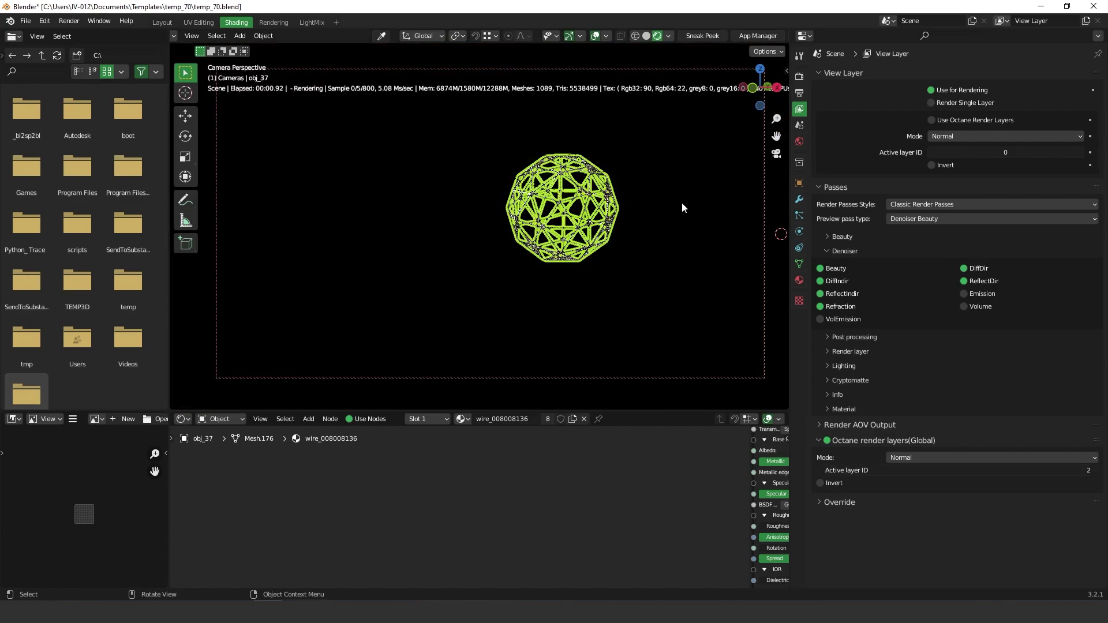
left_click(681, 203)
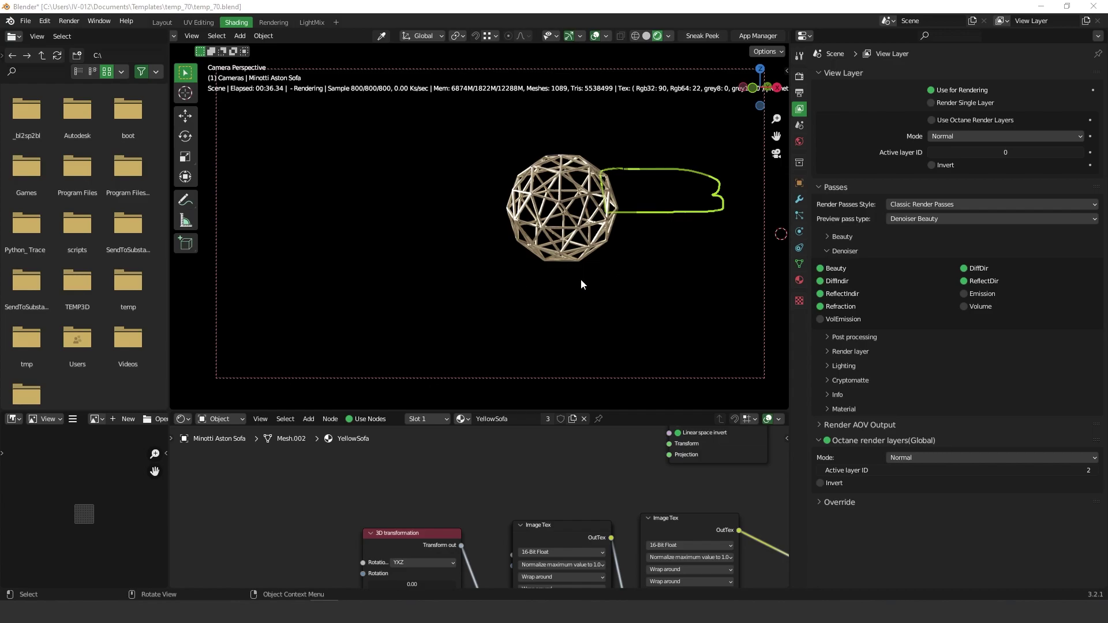
left_click(877, 470)
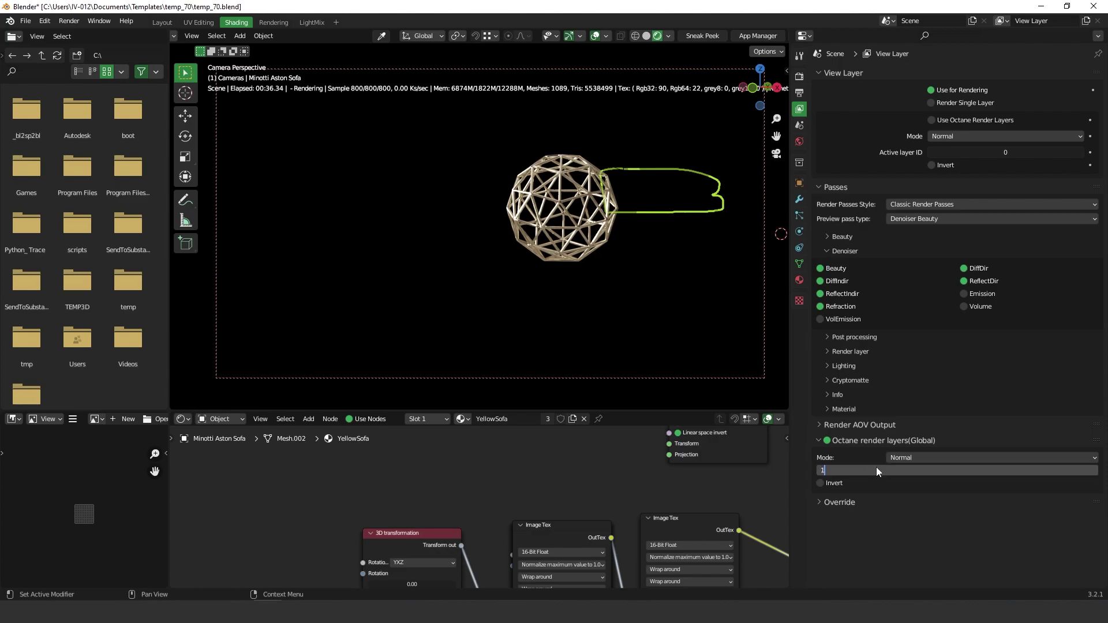
key("Return")
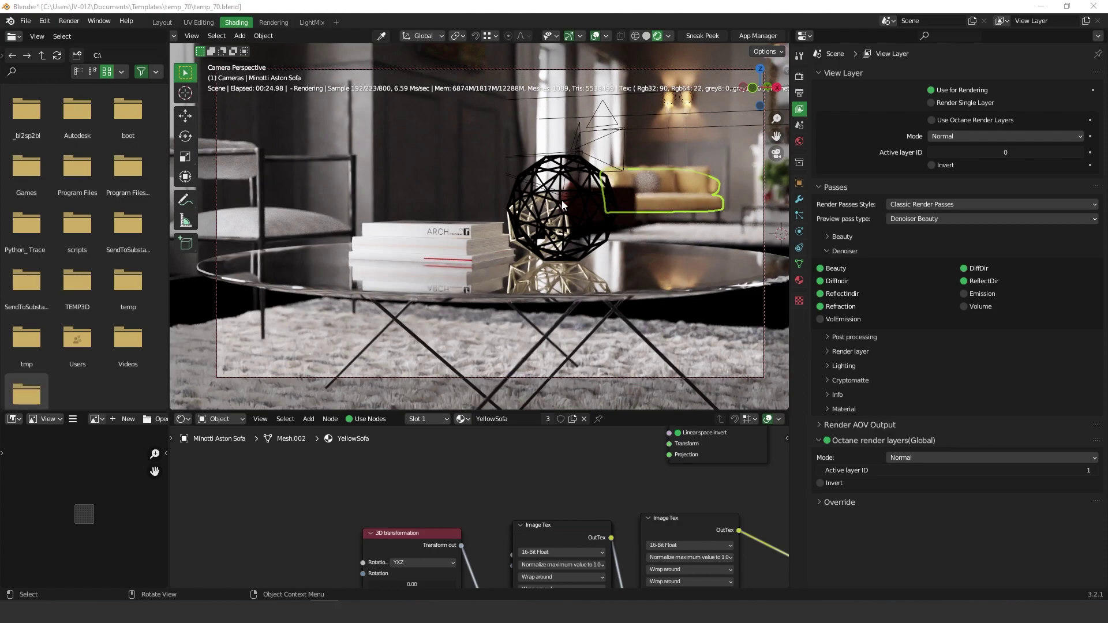
left_click(579, 244)
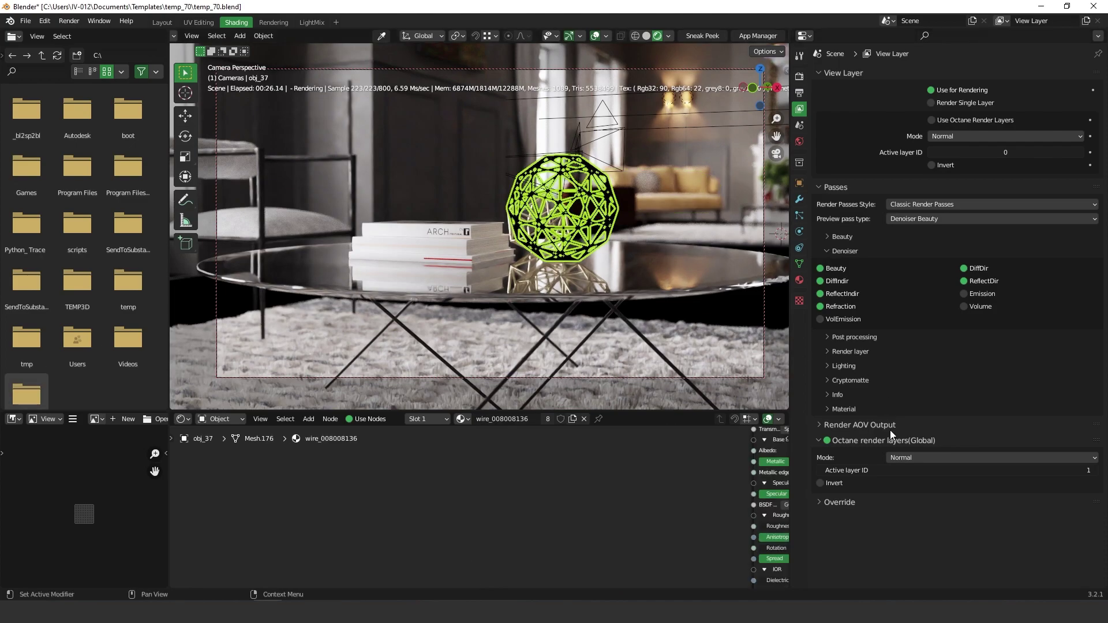
left_click(872, 471)
type("2")
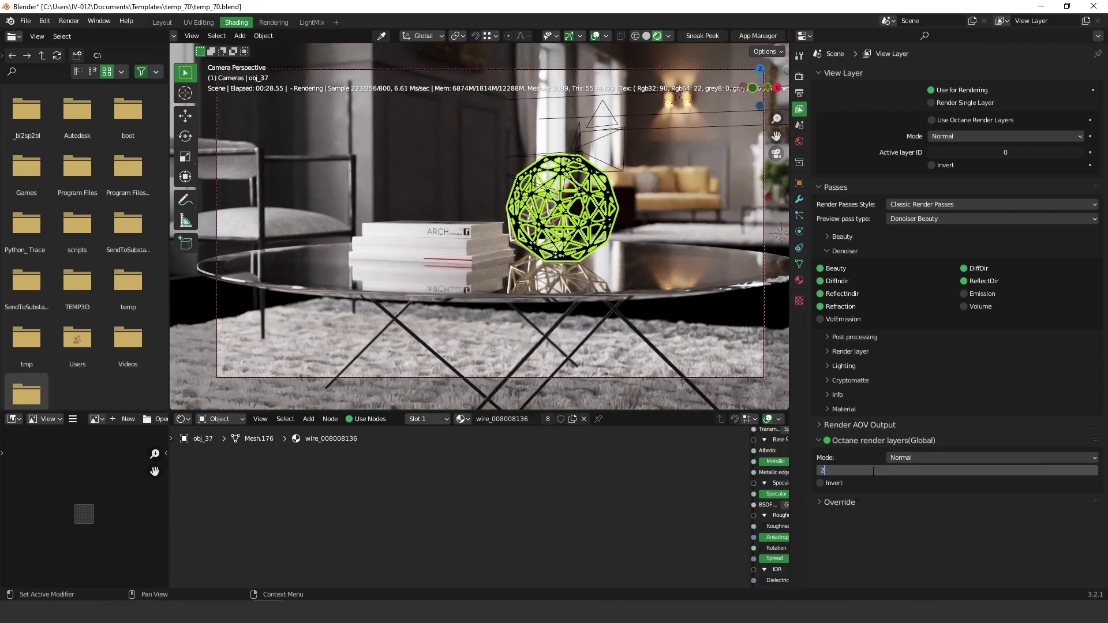
key("Return")
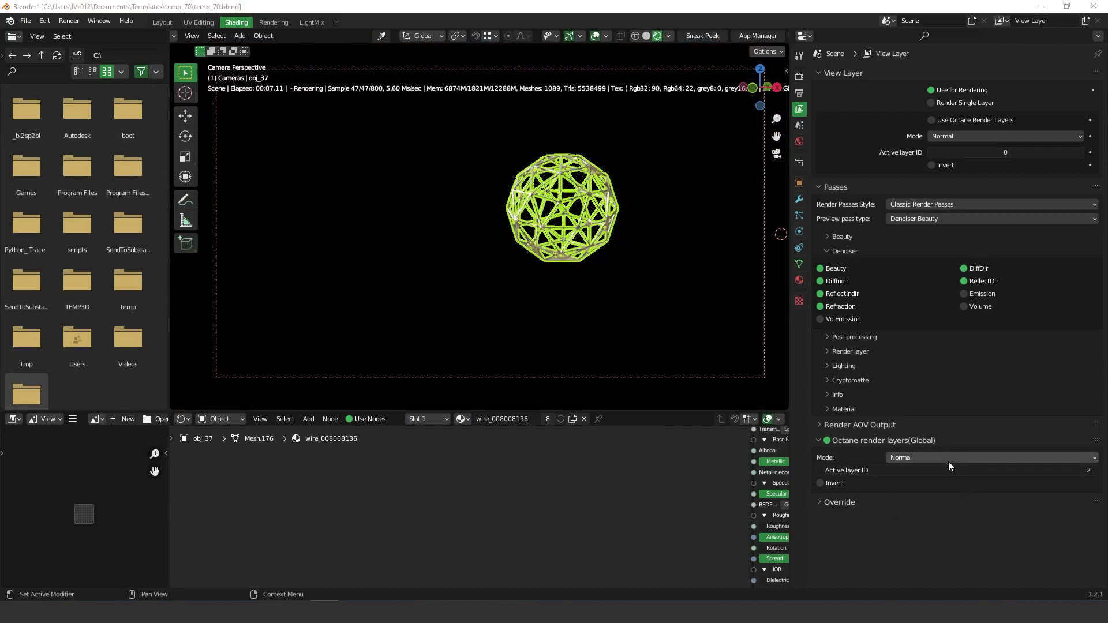
left_click(694, 275)
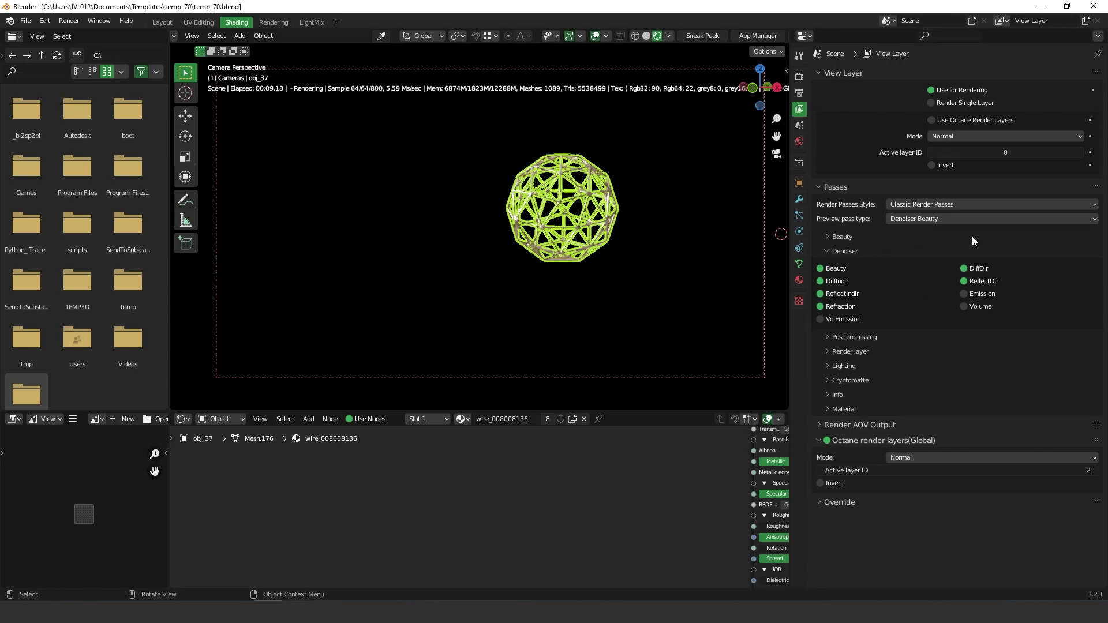
Preview the Layer reflections pass, then select the Aston Round pillow.
left_click(977, 223)
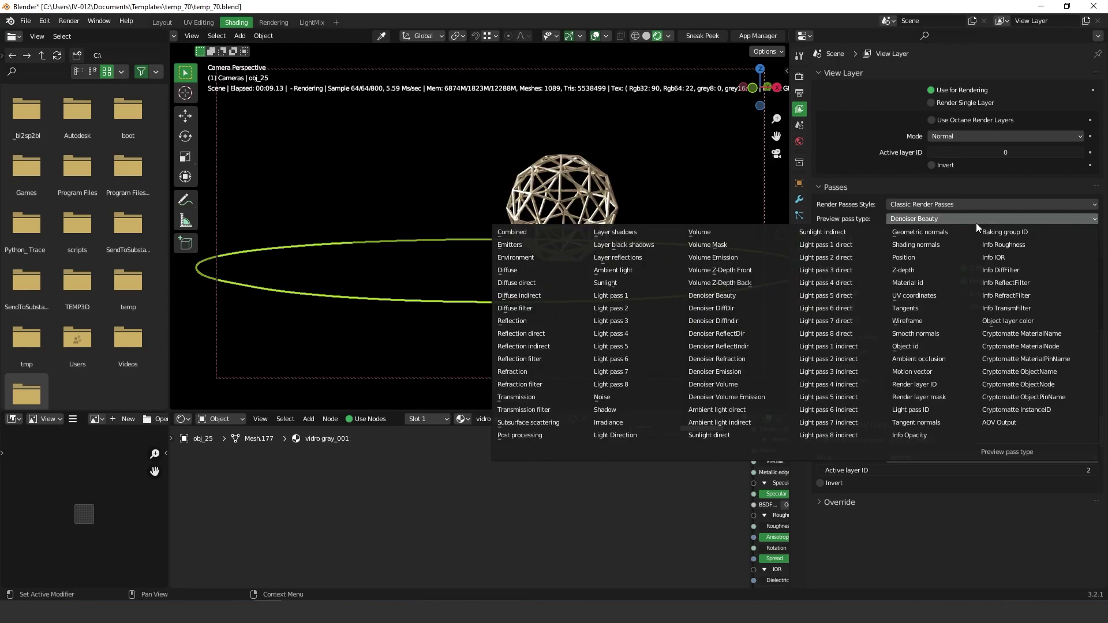
left_click(620, 258)
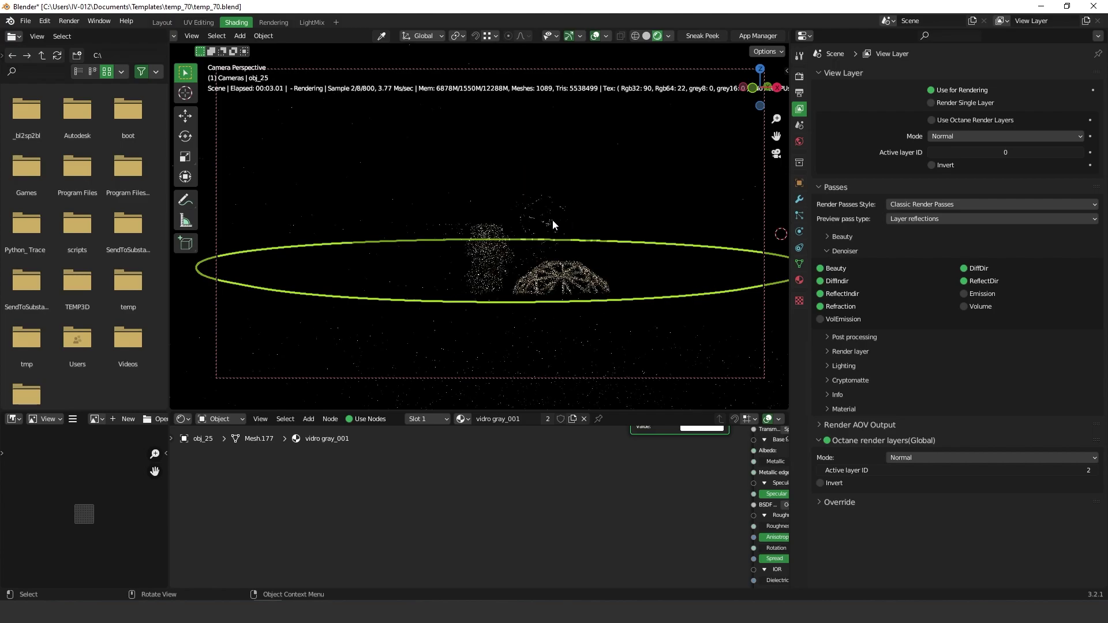
left_click(643, 188)
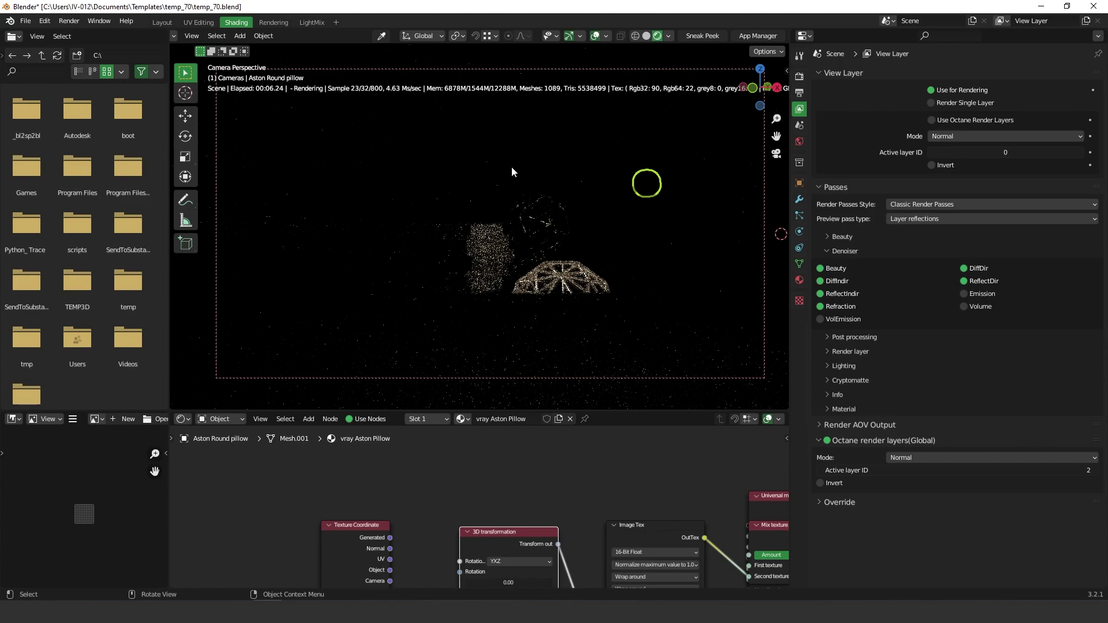
Switch the Octane preview pass type to Layer black shadows.
left_click(935, 222)
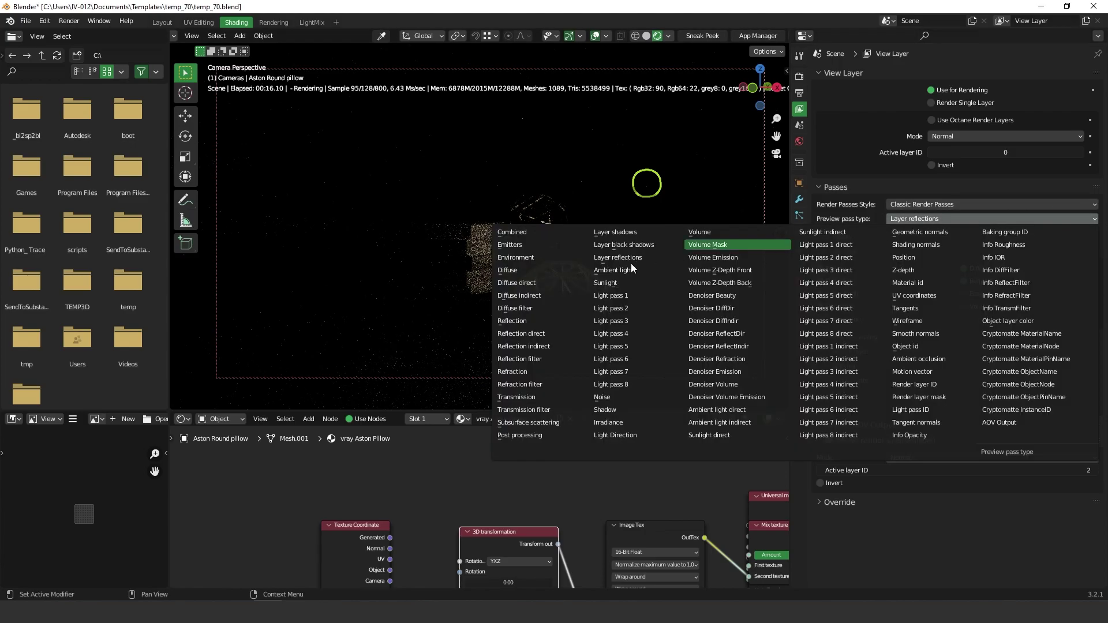
left_click(648, 244)
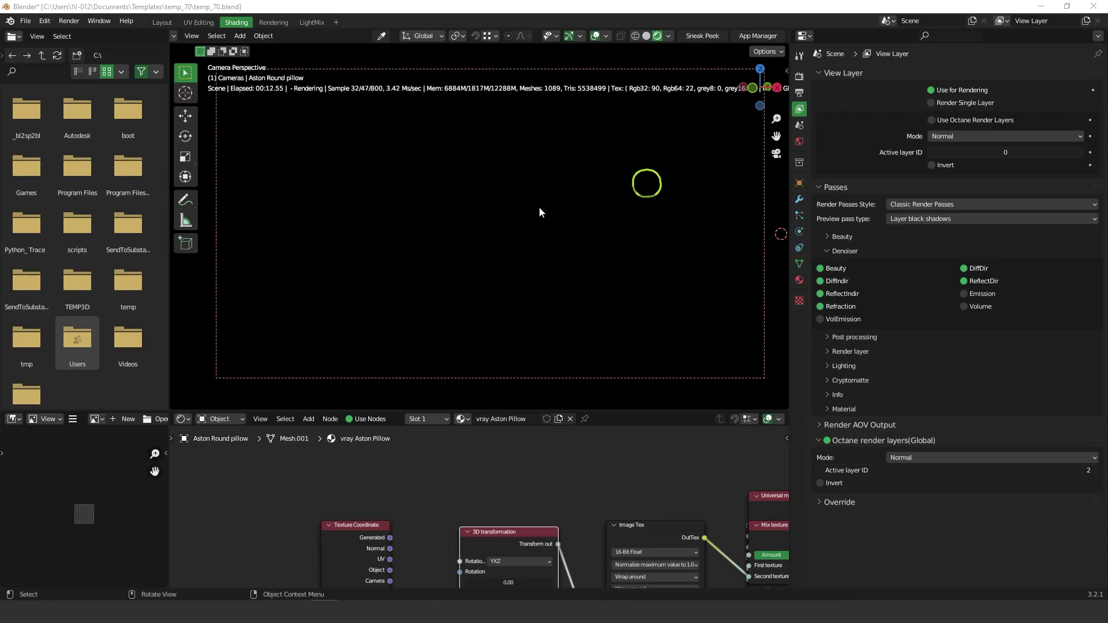
Enable Alpha channel in the Octane kernel render settings.
left_click(800, 95)
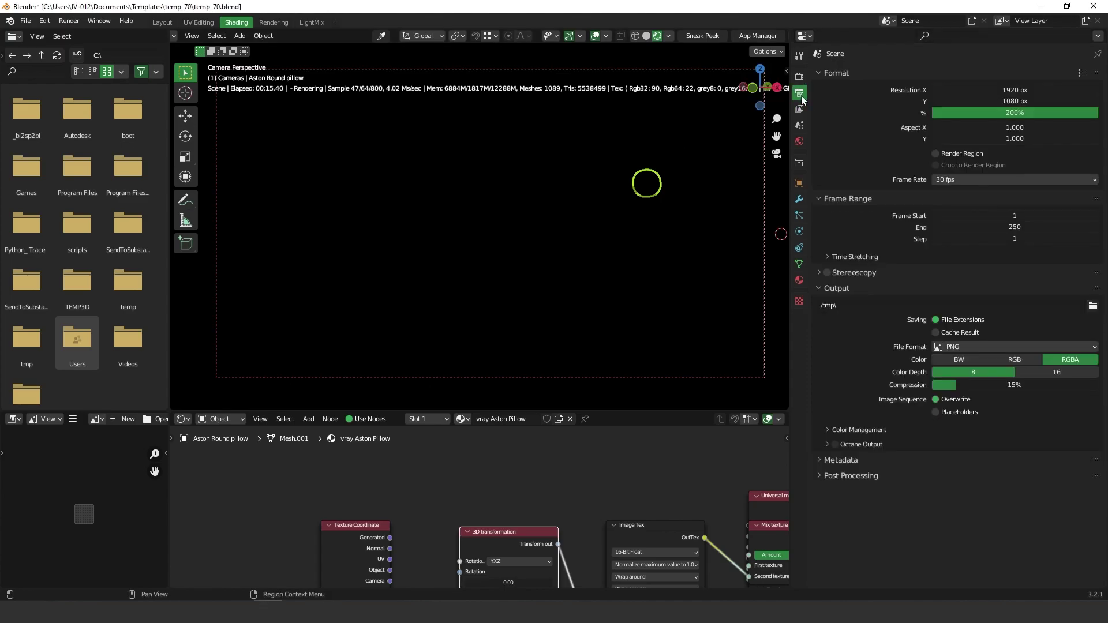
left_click(800, 76)
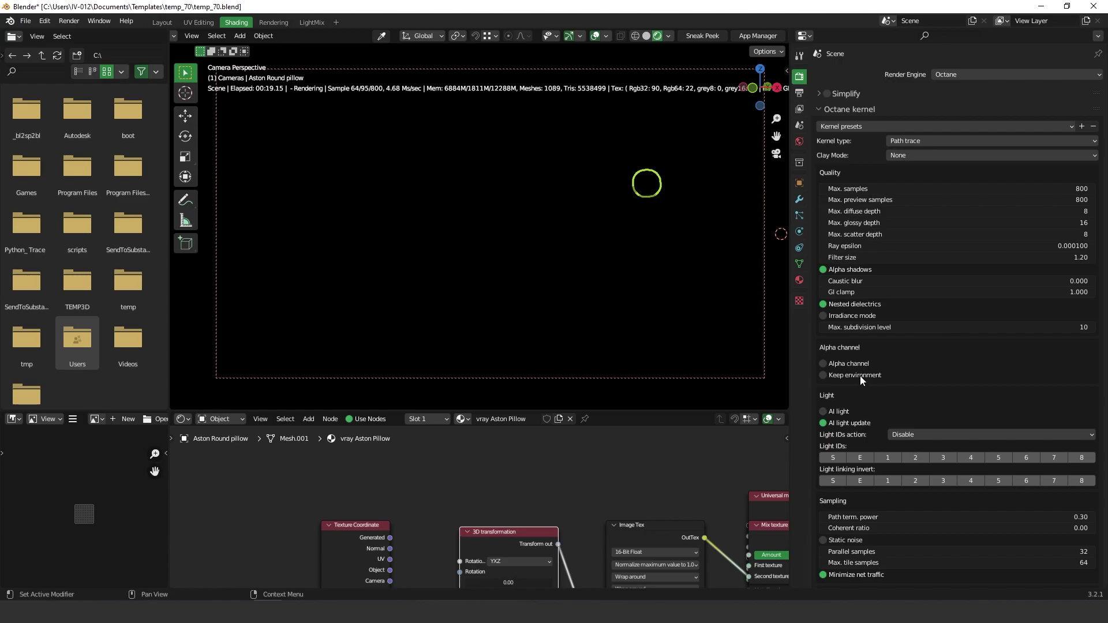
left_click(850, 365)
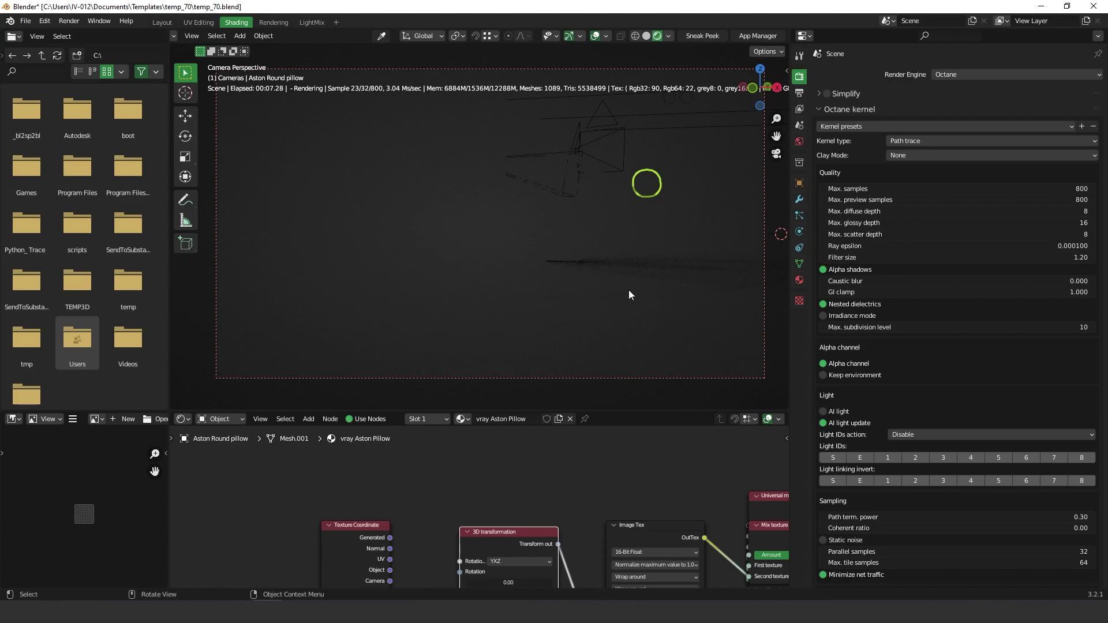
Set the View Layer preview pass type to Layer shadows.
left_click(799, 110)
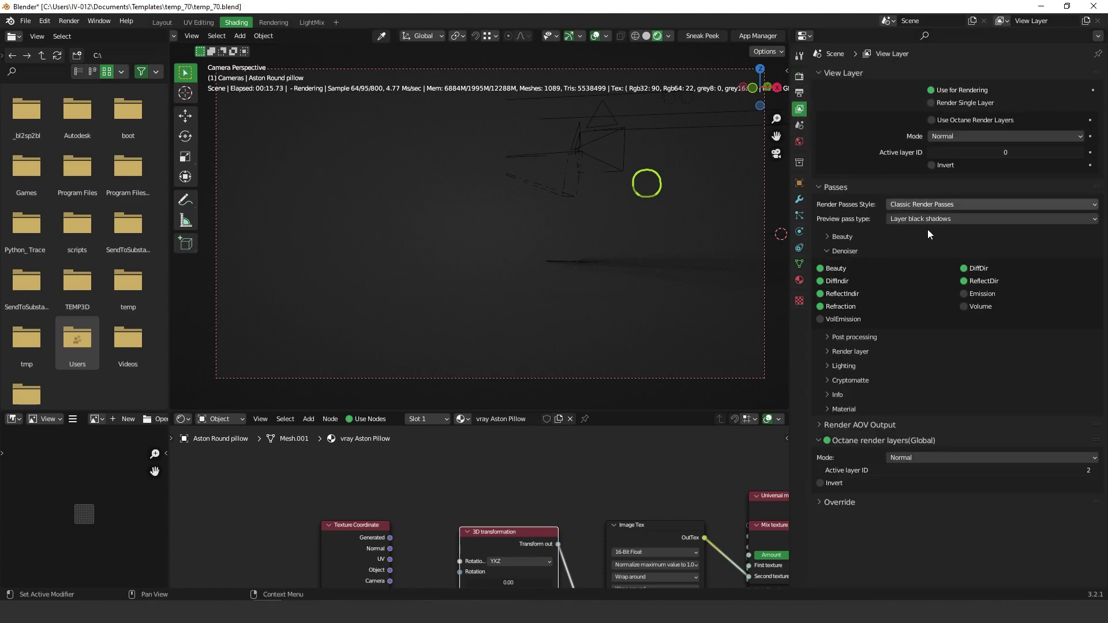
left_click(916, 219)
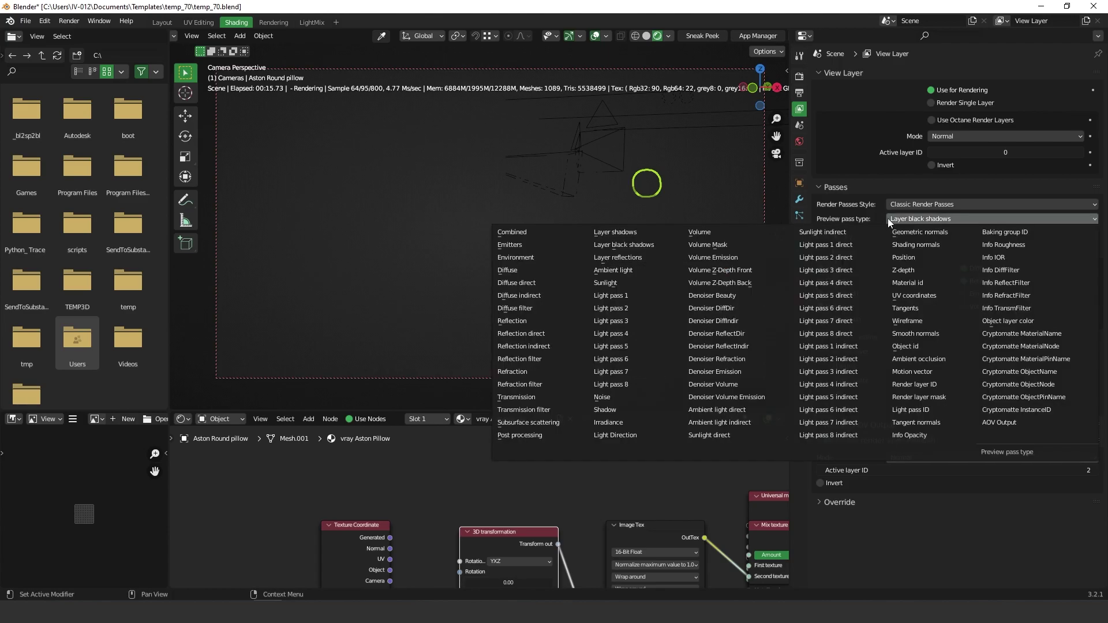
left_click(620, 233)
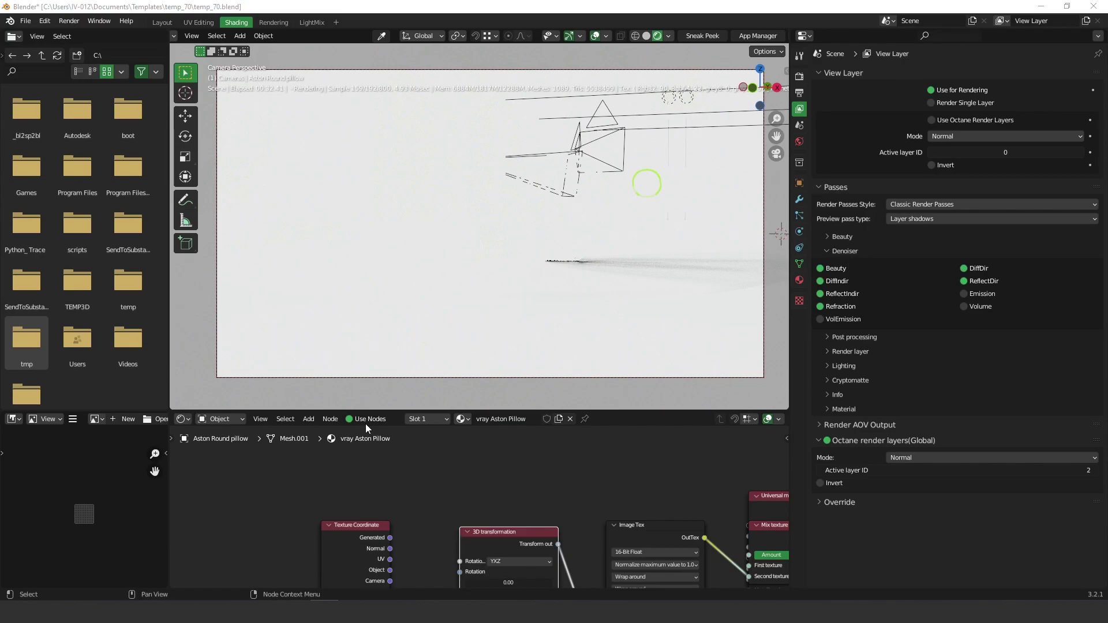
Switch the preview pass type to Denoiser Beauty, showing the sphere alone.
left_click(923, 223)
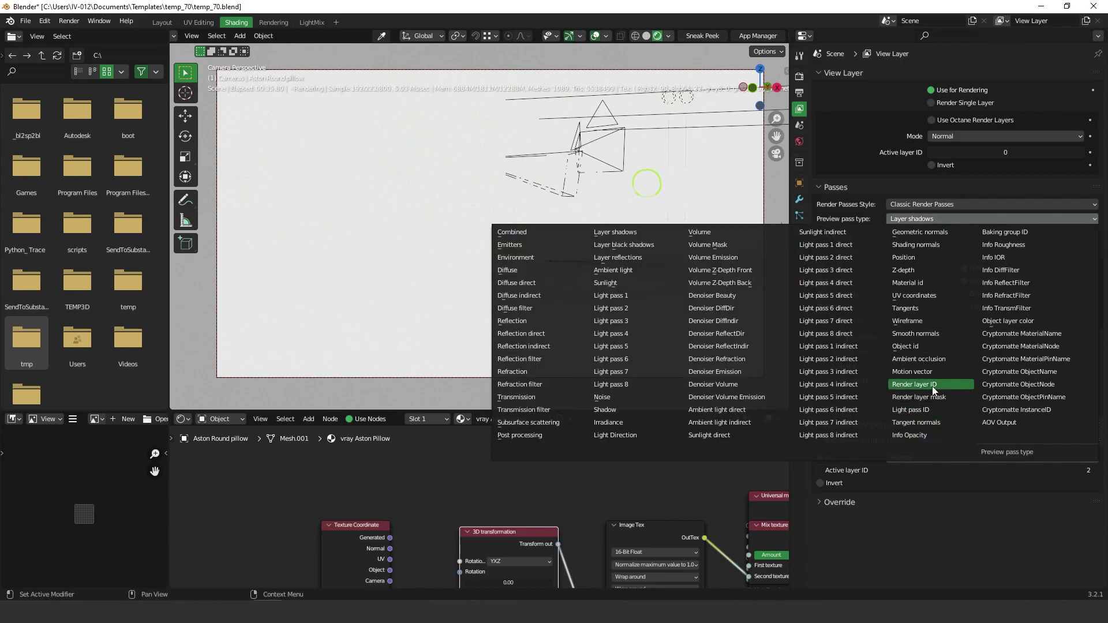
left_click(951, 213)
left_click(941, 220)
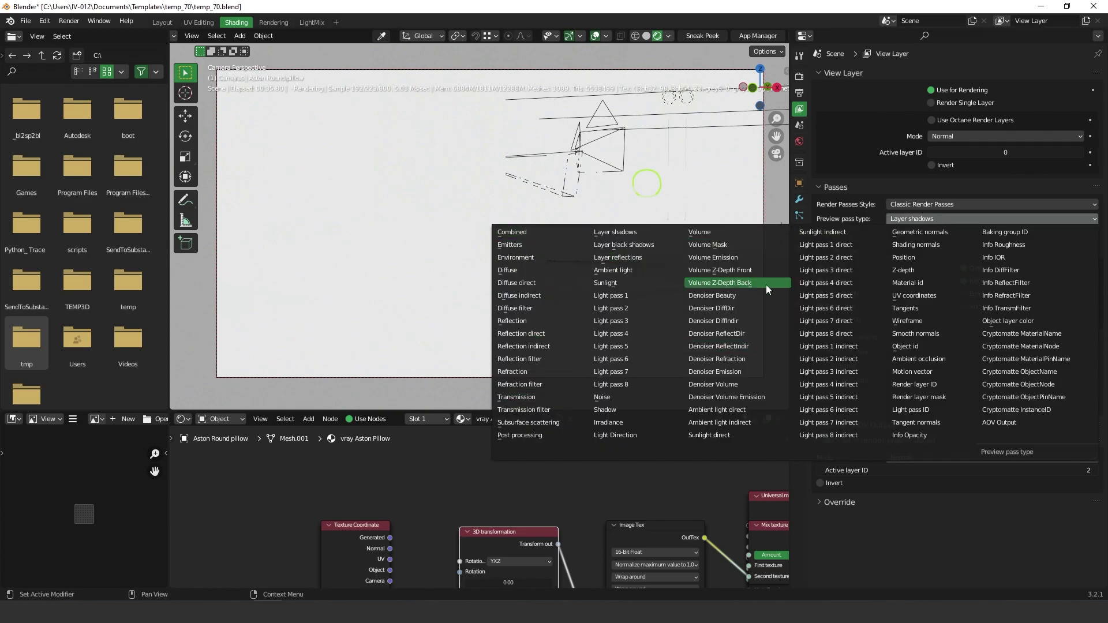
left_click(739, 296)
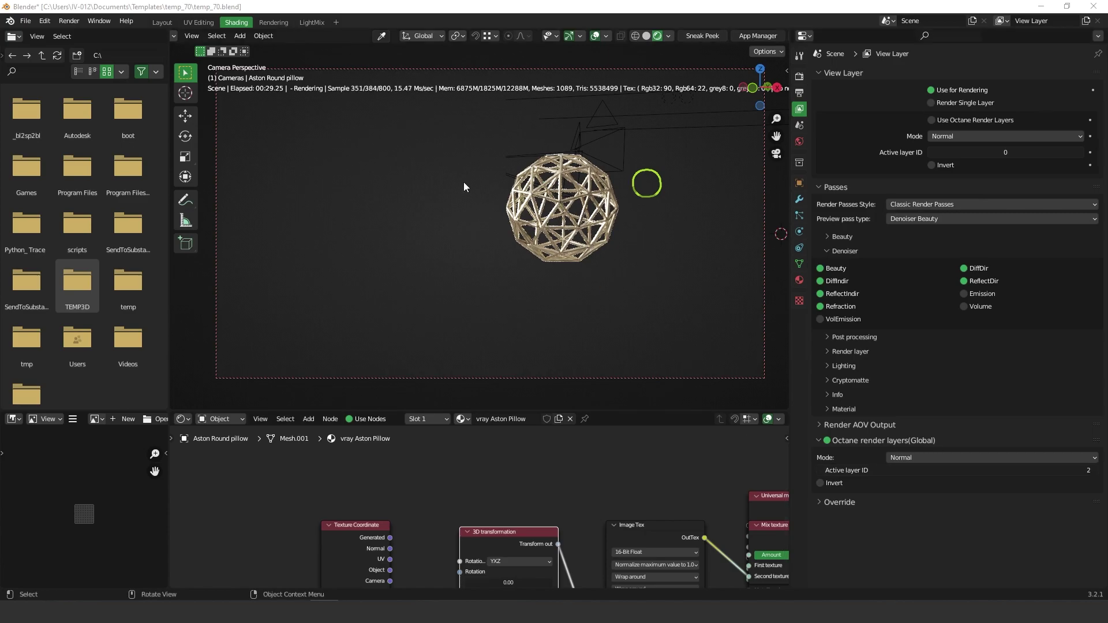
Toggle render layer Invert on and back off, then select the table-top ring obj_25.
left_click(833, 483)
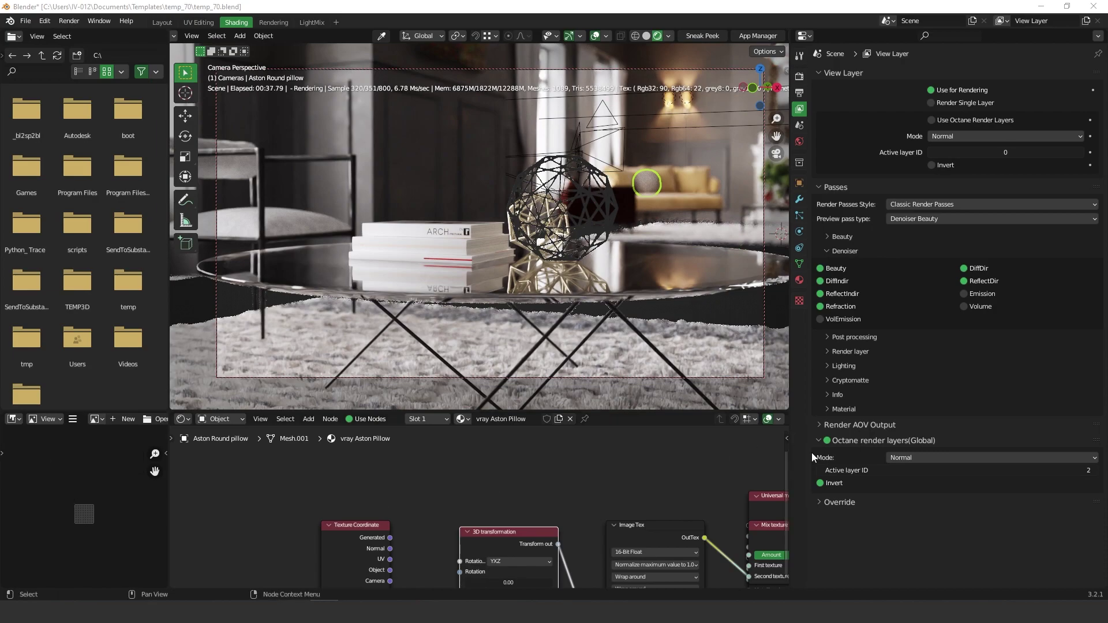
left_click(834, 486)
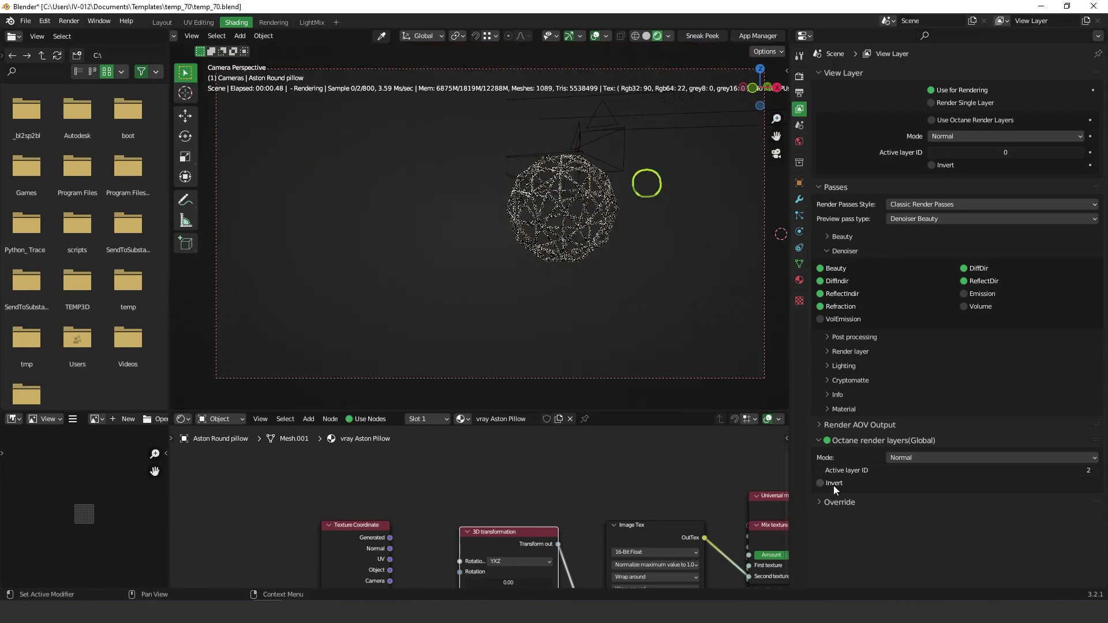
left_click(523, 297)
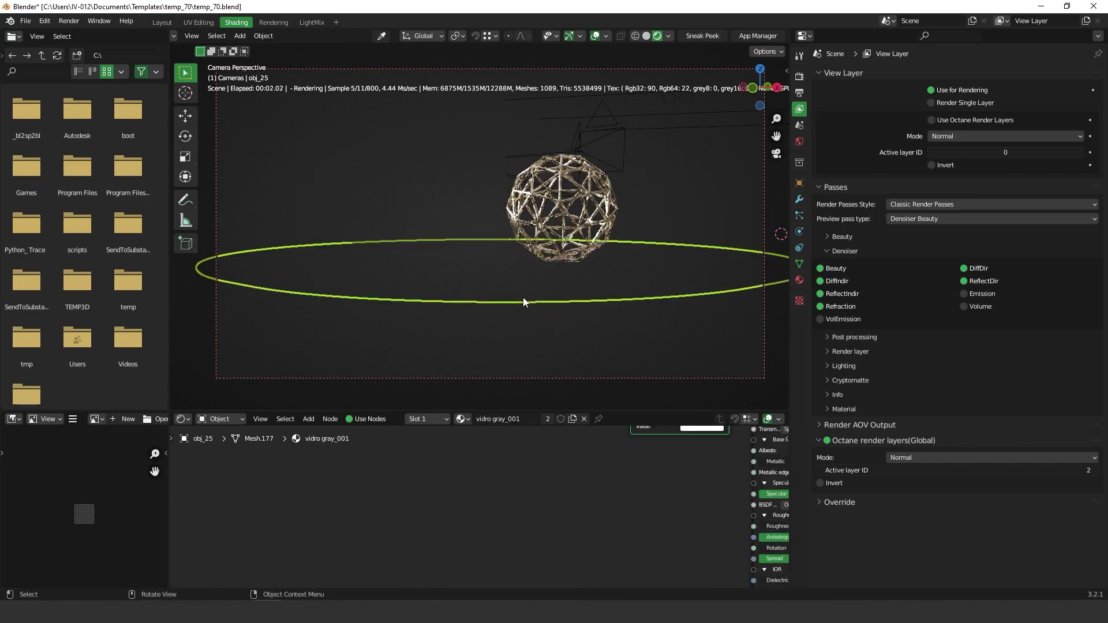
Set the table top obj_25's Octane Render layer ID to 2.
left_click(800, 183)
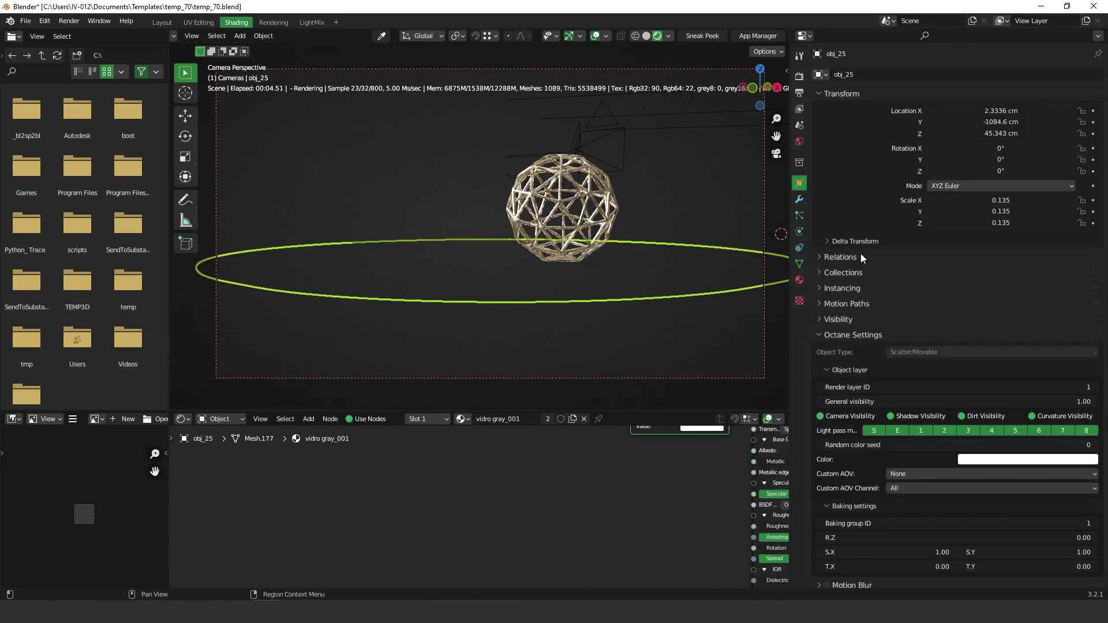
left_click(891, 386)
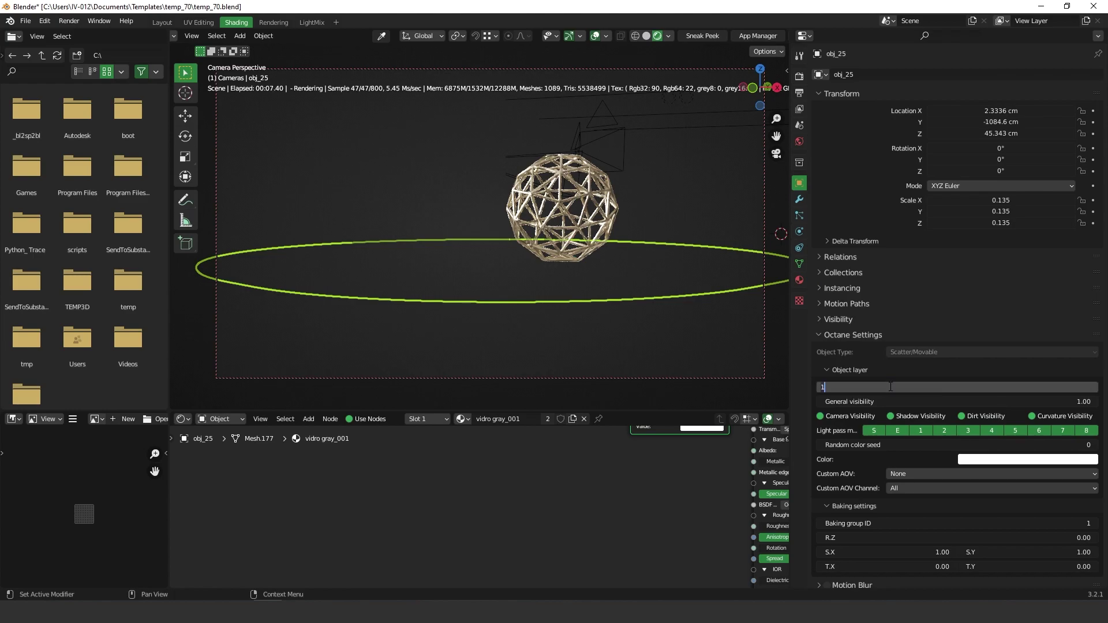
type("2")
key("Return")
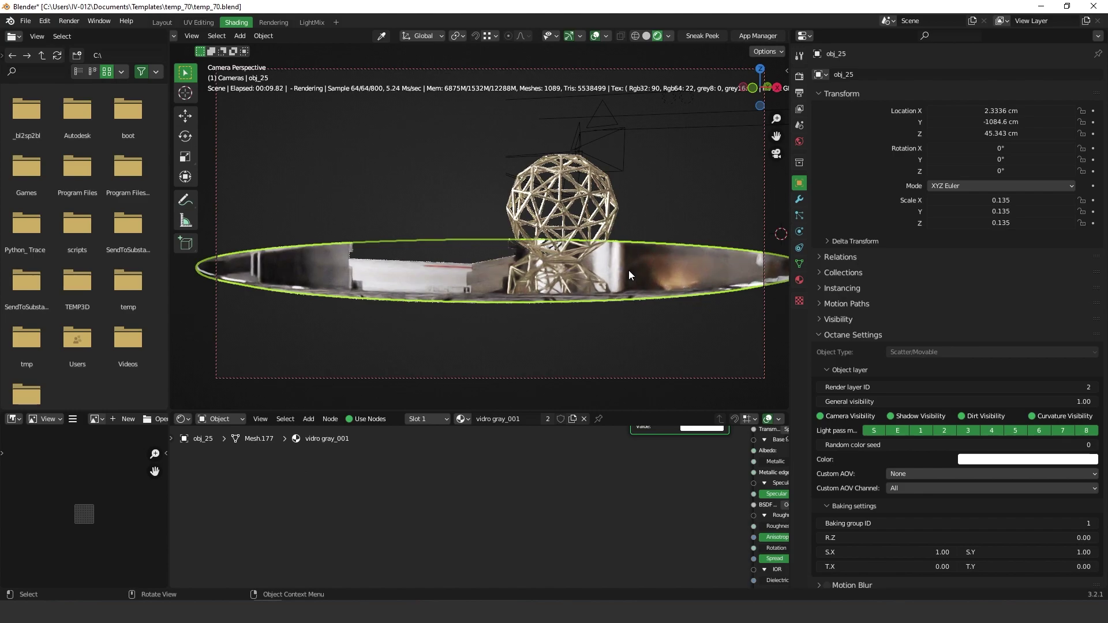
Select the book obj_40 and set its Render layer ID to 2 as well.
left_click(454, 243)
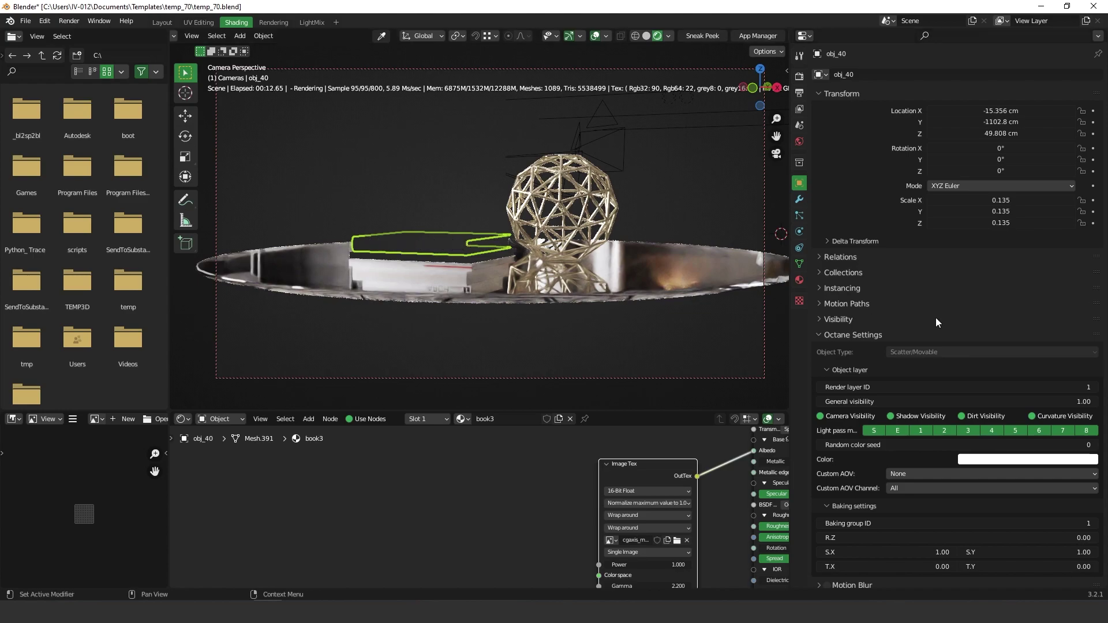
left_click(964, 390)
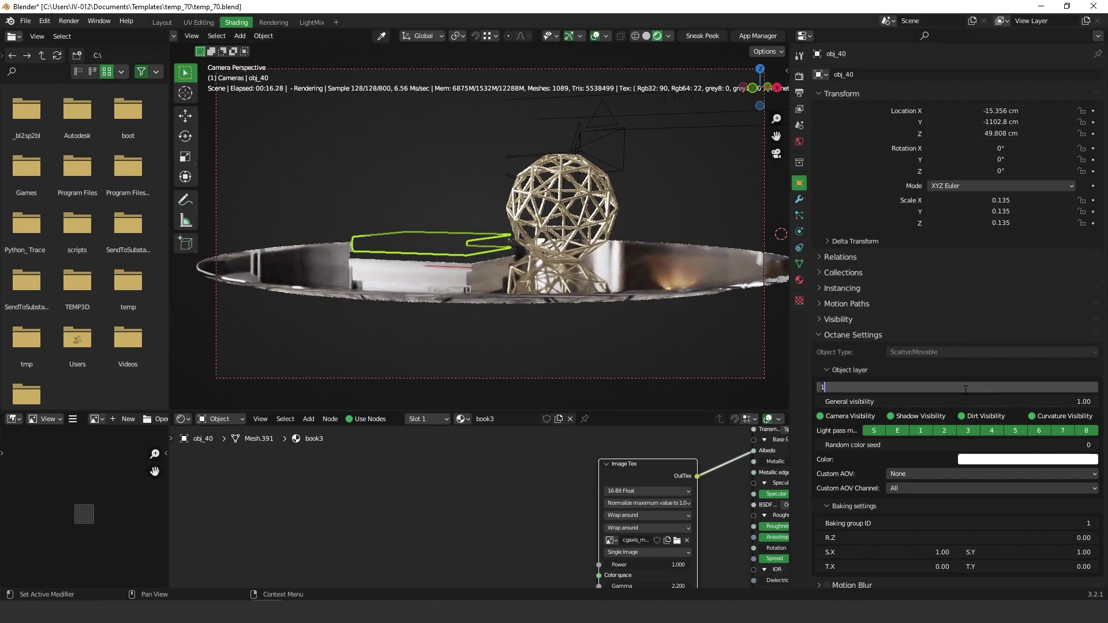
type("2")
key("Return")
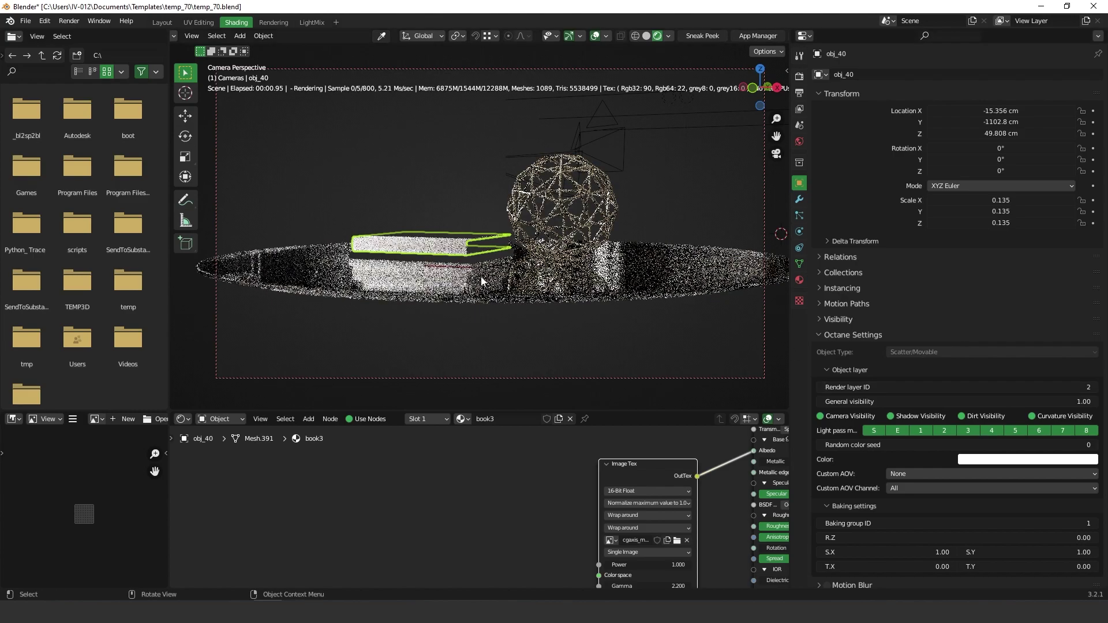